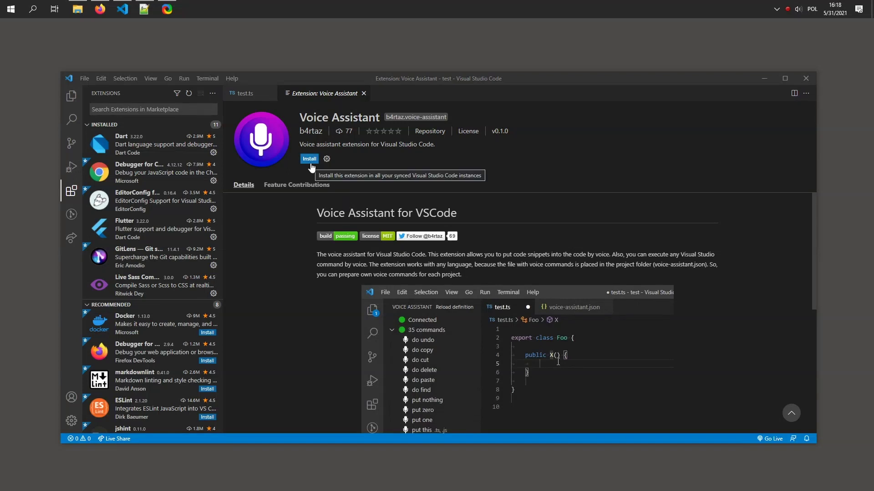
Install the Voice Assistant extension and open its 'Download server for Windows' link
left_click(310, 159)
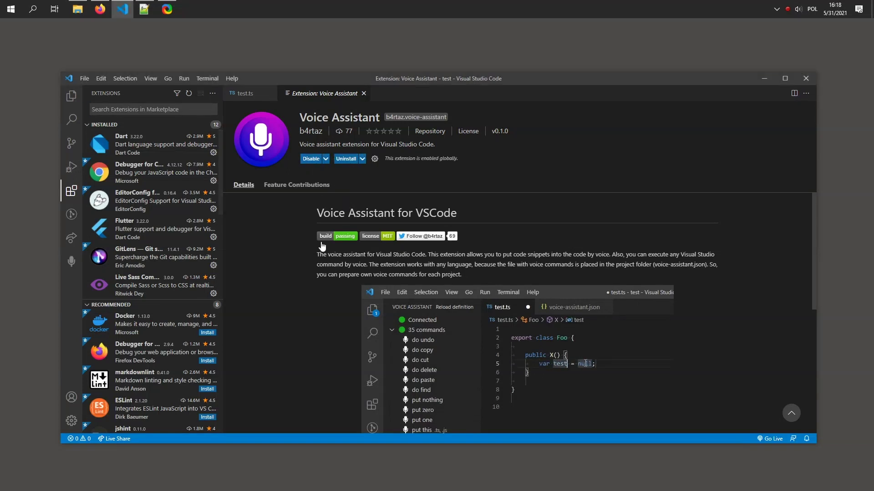
scroll(352, 250, "down", 3)
scroll(352, 251, "down", 4)
scroll(351, 251, "down", 3)
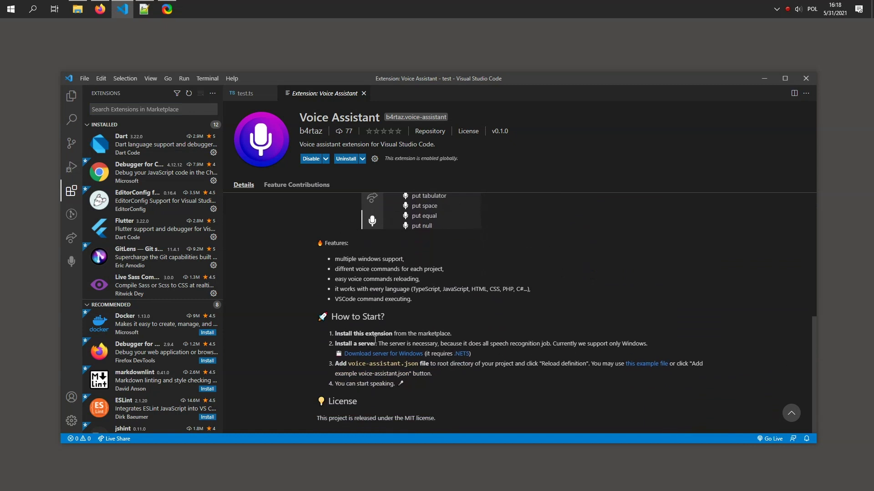
left_click(382, 353)
left_click(381, 264)
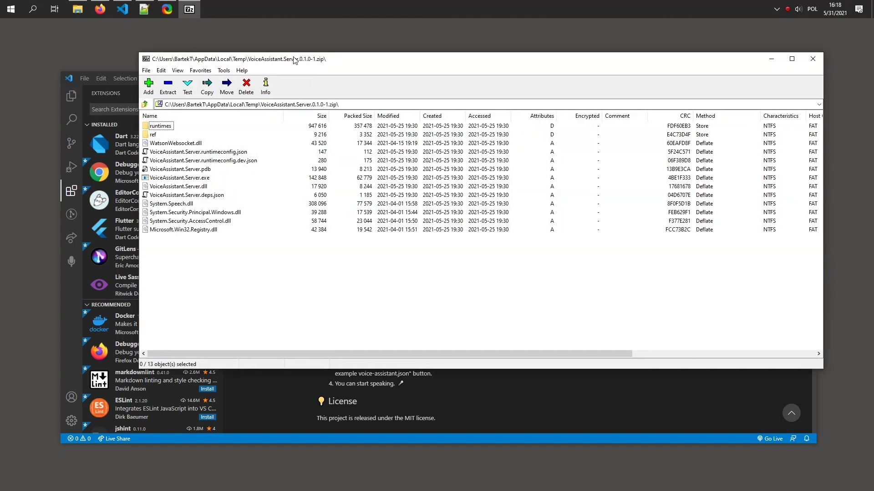
Copy all 13 server files from the 7-Zip archive into the Downloads folder
left_click_drag(300, 60, 271, 60)
left_click(78, 10)
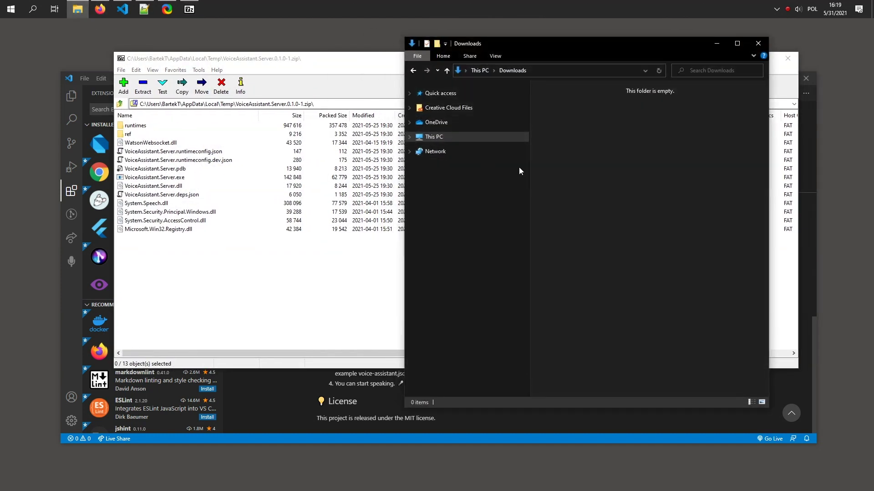
left_click_drag(290, 258, 135, 108)
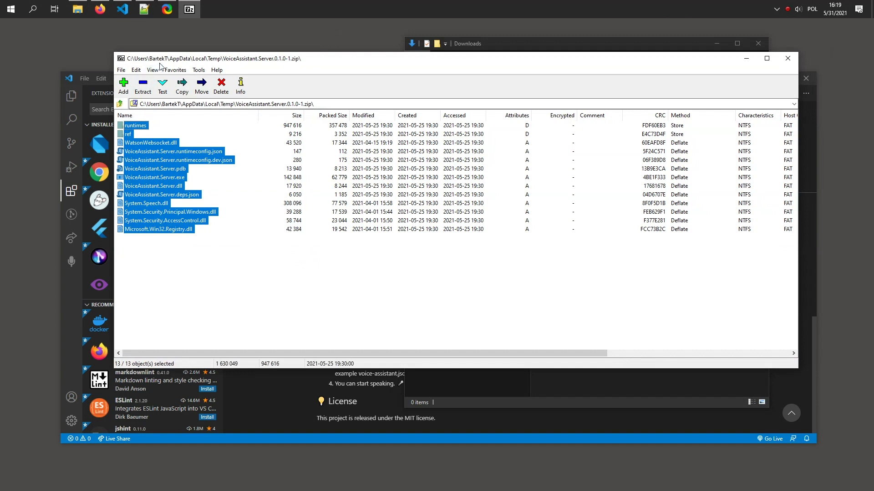
left_click_drag(205, 58, 325, 214)
mouse_move(273, 301)
left_mouse_down()
mouse_move(595, 175)
mouse_move(598, 163)
left_mouse_up()
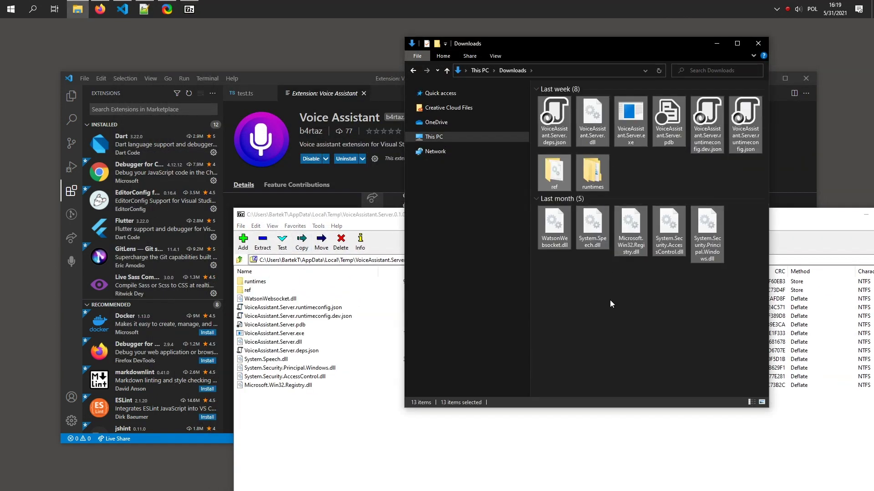
Launch VoiceAssistant.Server.exe so the extension shows Connected with 35 commands
double_click(629, 121)
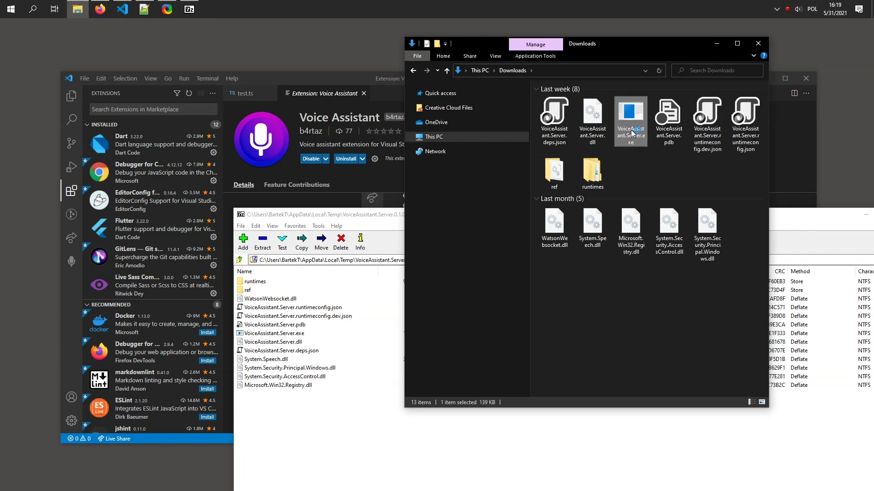
left_click_drag(287, 107, 211, 55)
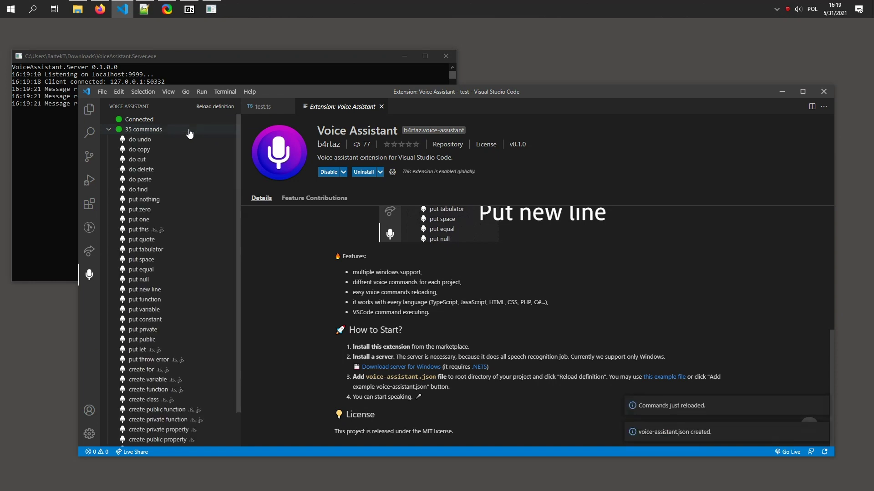
left_click(262, 107)
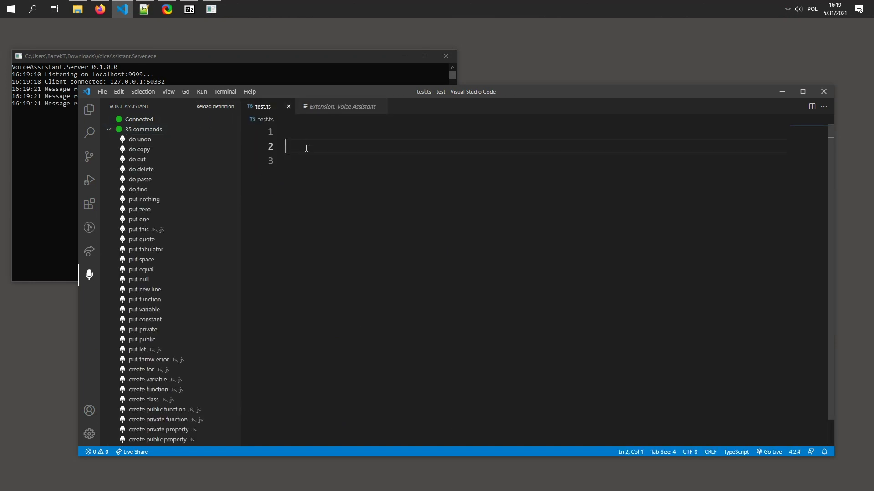
type("Test {")
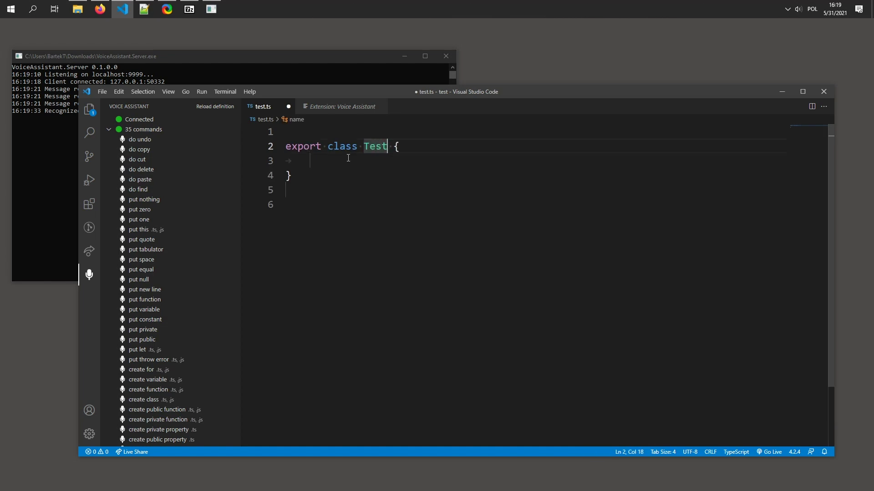
Voice-generate exported class Test with public method XXX declaring a null variable, then open test.html
key("Tab")
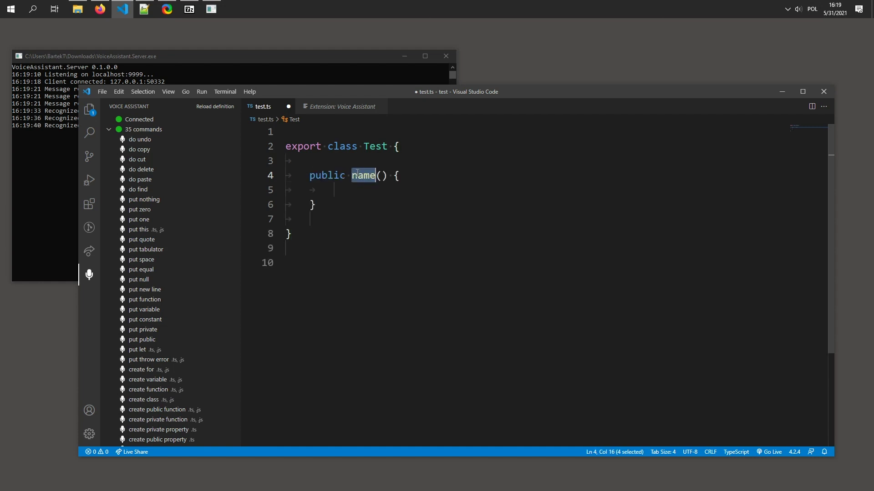
type("XXX")
key("Tab")
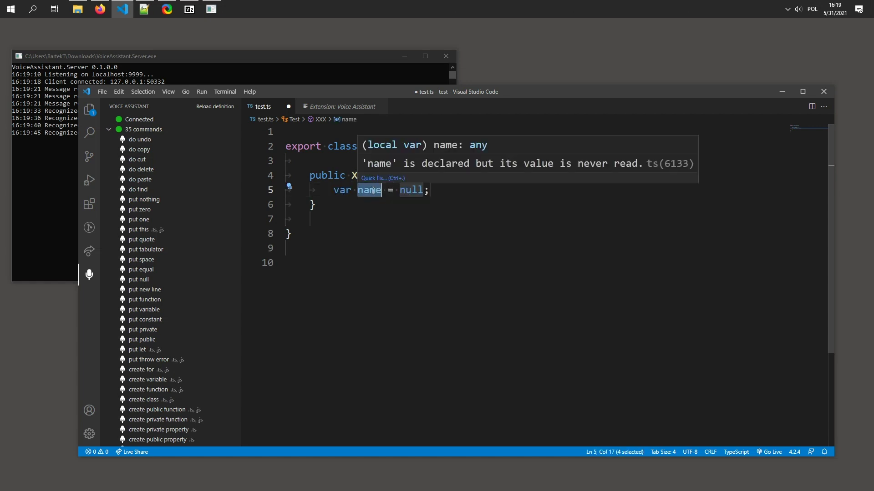
type("qwerty")
key("Tab")
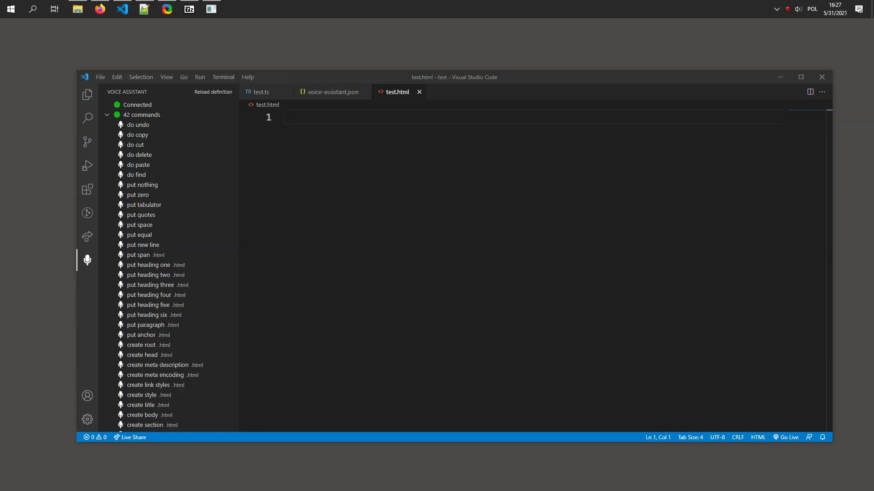
Voice-scaffold test.html with doctype, html root, title Test, UTF-8 meta and a script block
left_click(392, 135)
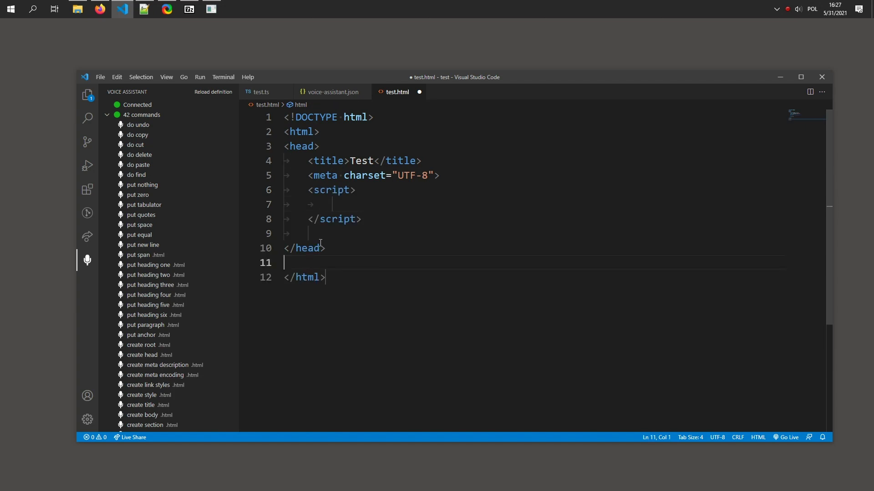
scroll(323, 203, "up", 3)
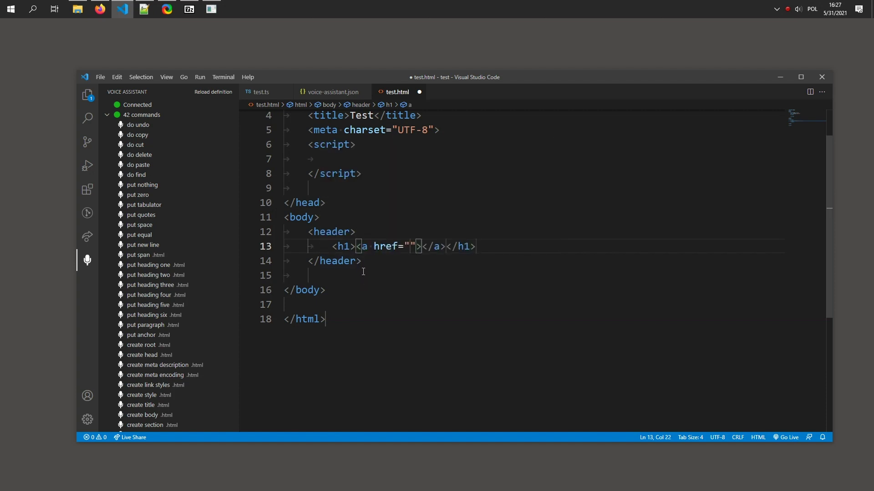
type("x.ht")
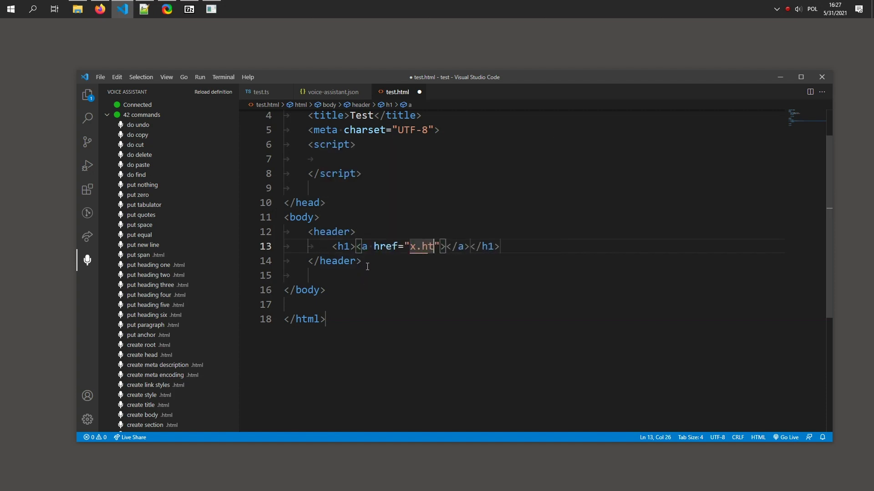
type("ml")
Add a body header with an h1 link to x.html reading XXX, plus a ul with one empty li
left_click(456, 247)
type("XXX")
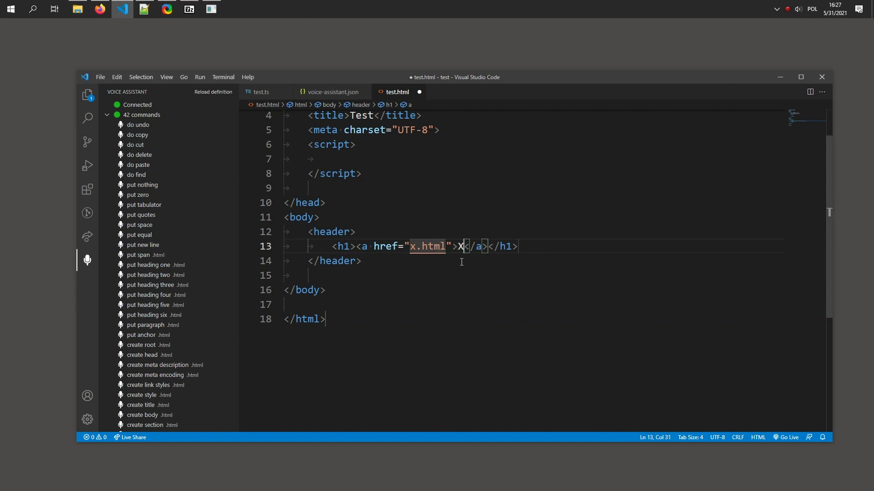
left_click(358, 277)
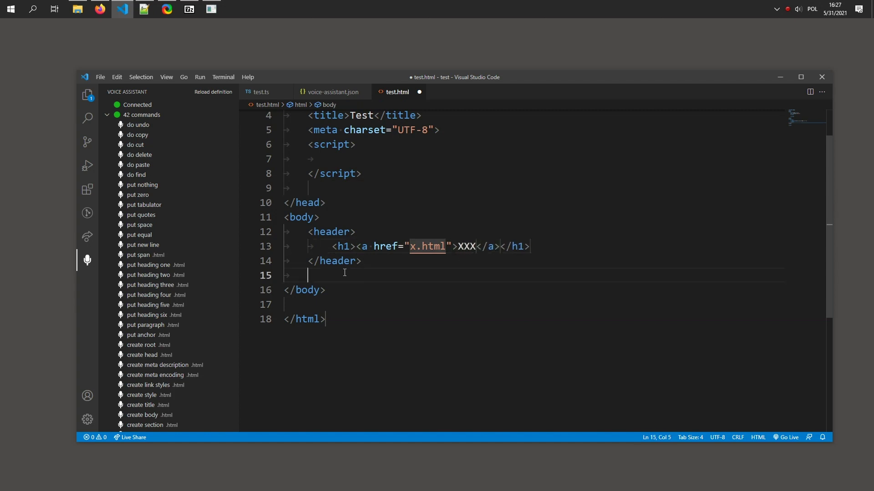
type("<ul>")
key("Return")
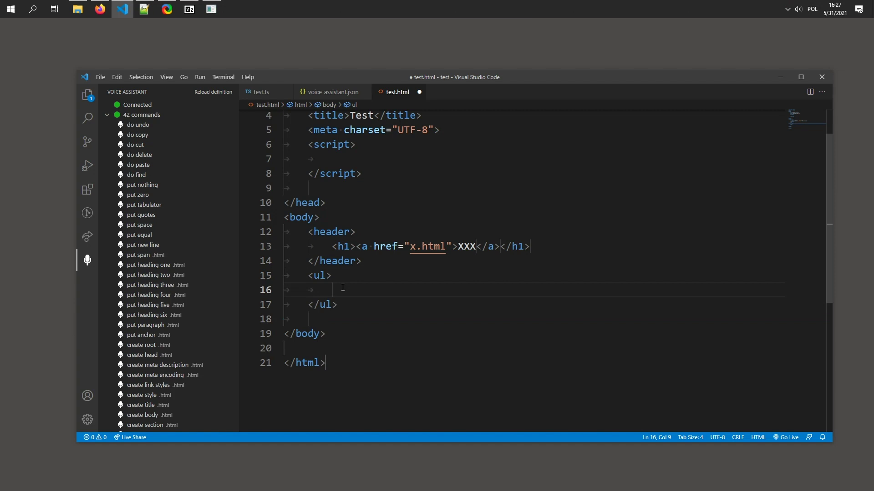
type("<li>")
key("Return")
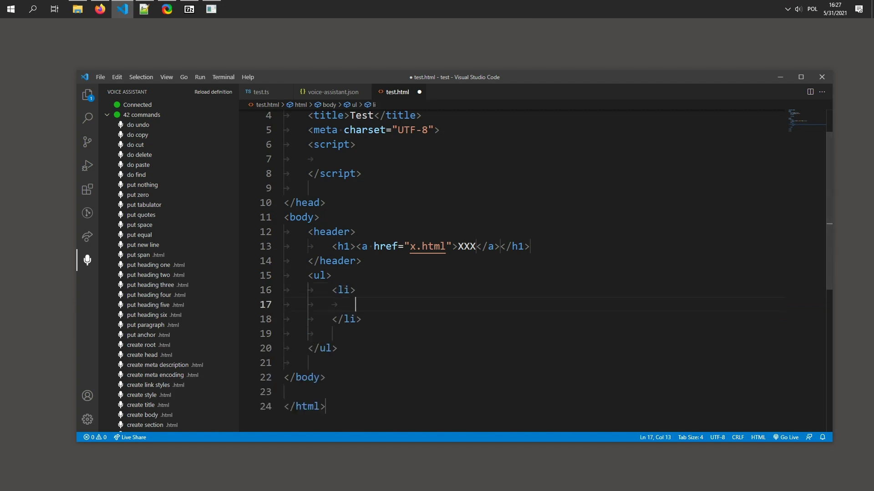